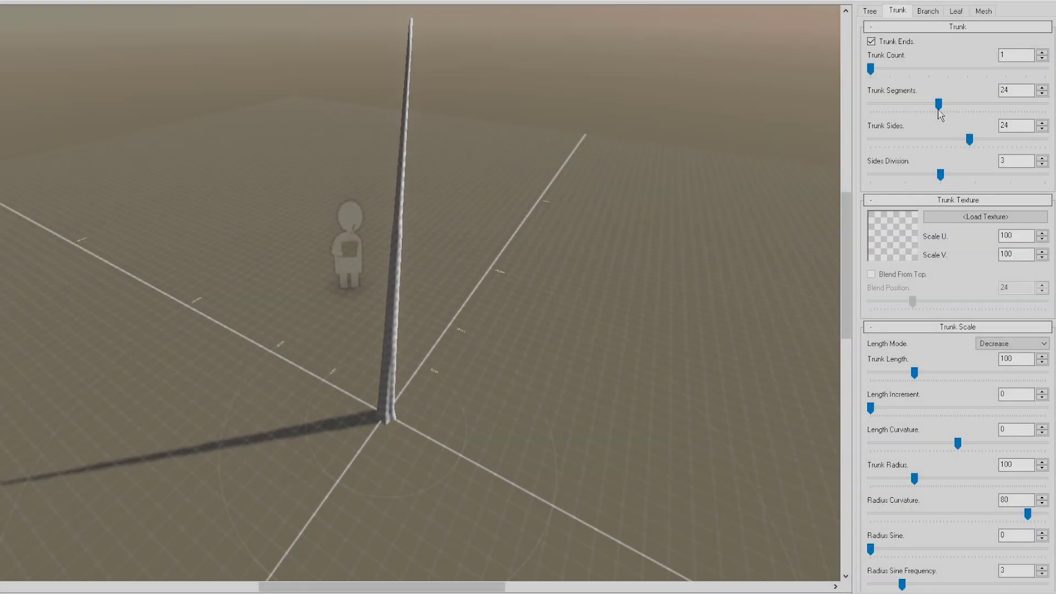
On the Trunk tab, raise Trunk Split Count and tune Split Min/Max, Radious and Separate sliders
scroll(957, 298, "down", 10)
left_click_drag(895, 392, 911, 393)
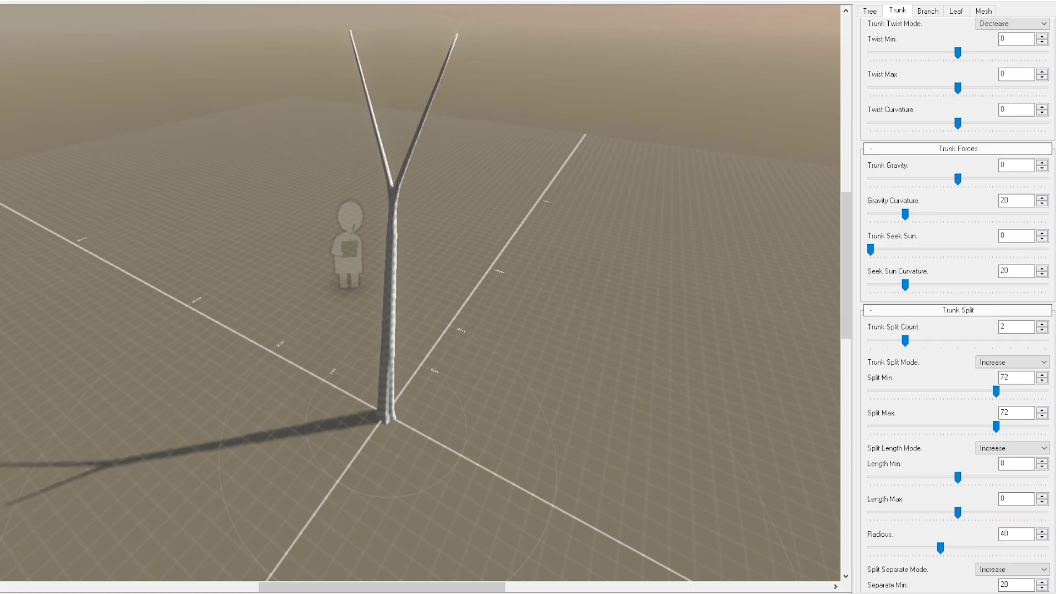
scroll(919, 393, "up", 15)
scroll(921, 392, "down", 20)
scroll(926, 393, "up", 5)
scroll(926, 392, "up", 6)
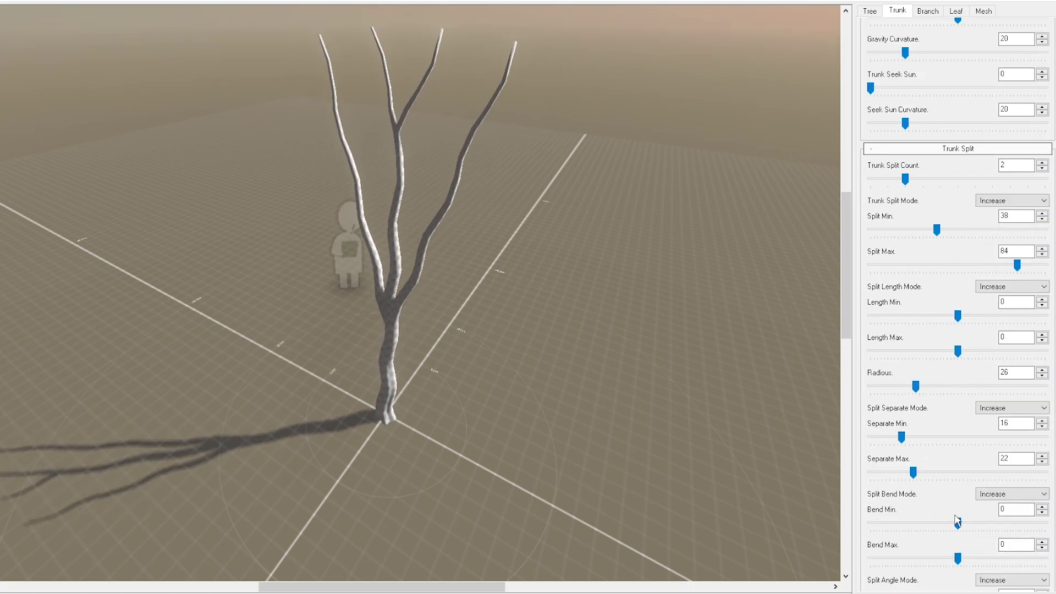
scroll(958, 522, "down", 10)
scroll(958, 385, "down", 15)
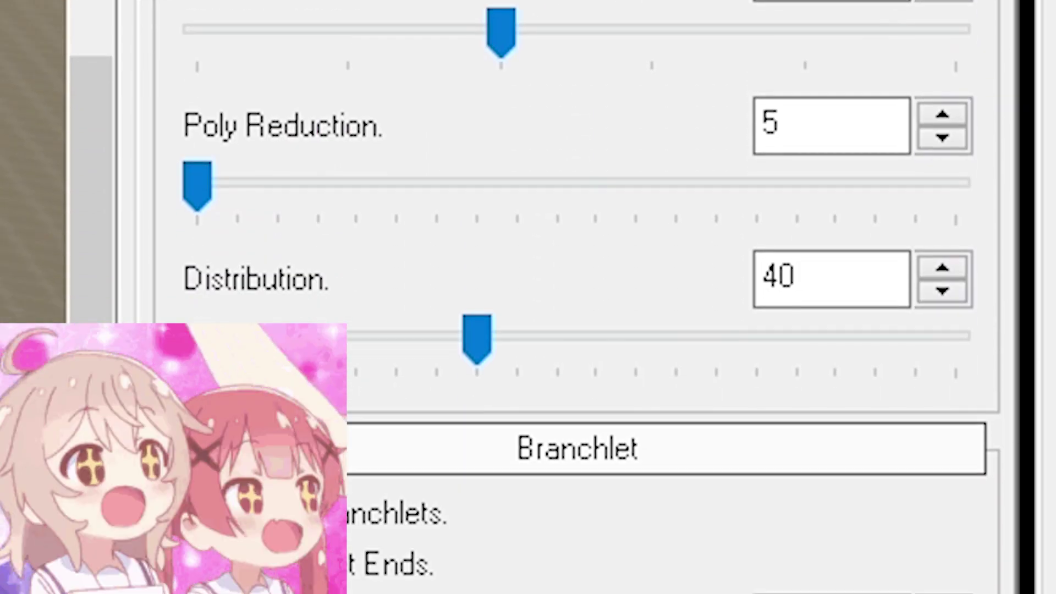
scroll(444, 537, "down", 20)
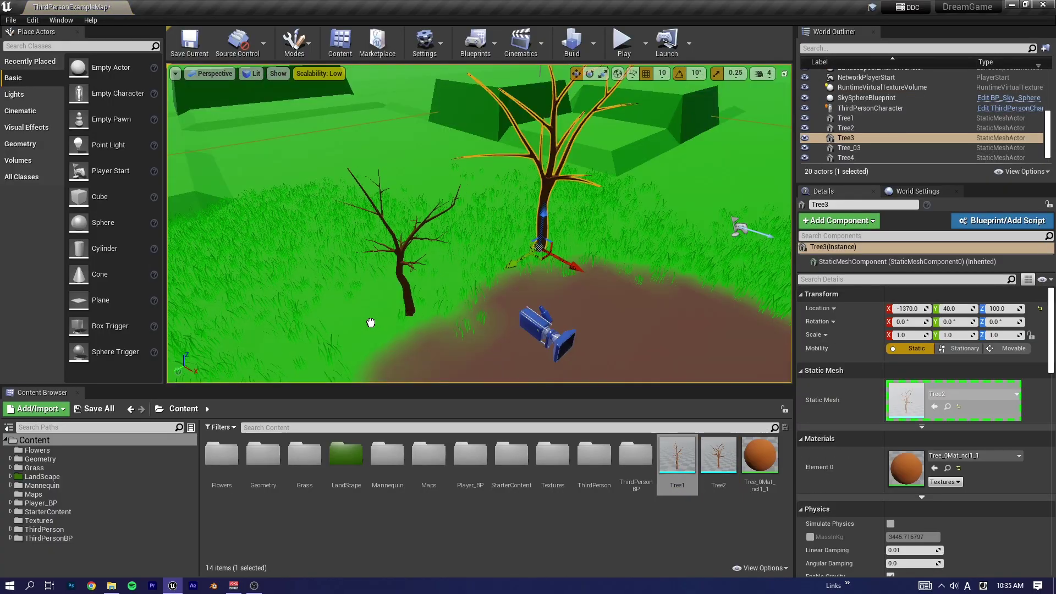
Place another tree in the level and inspect the Tree_0Mat constant node values
left_click(371, 321)
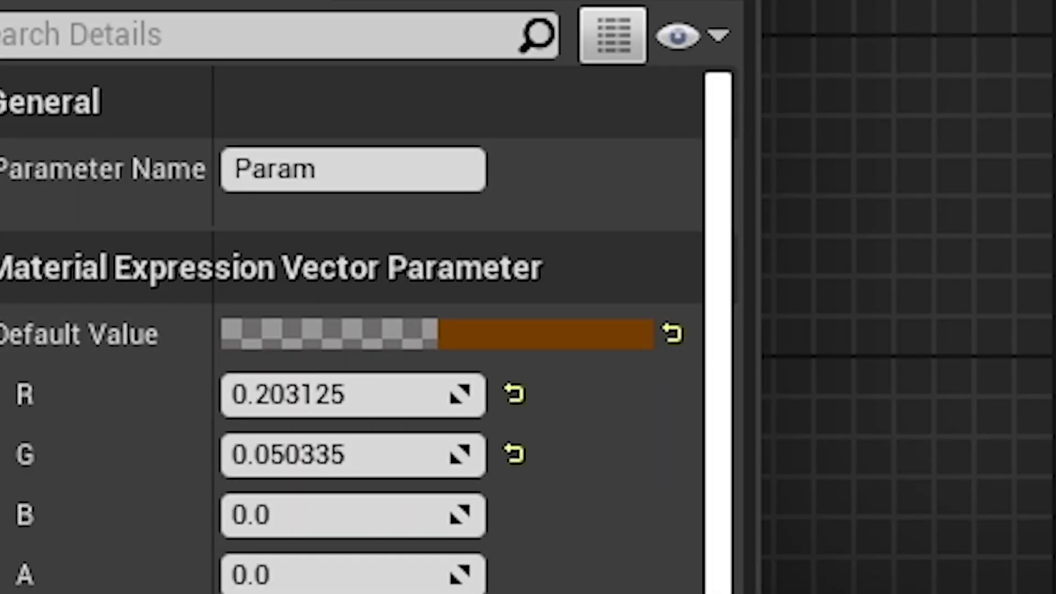
left_click(466, 409)
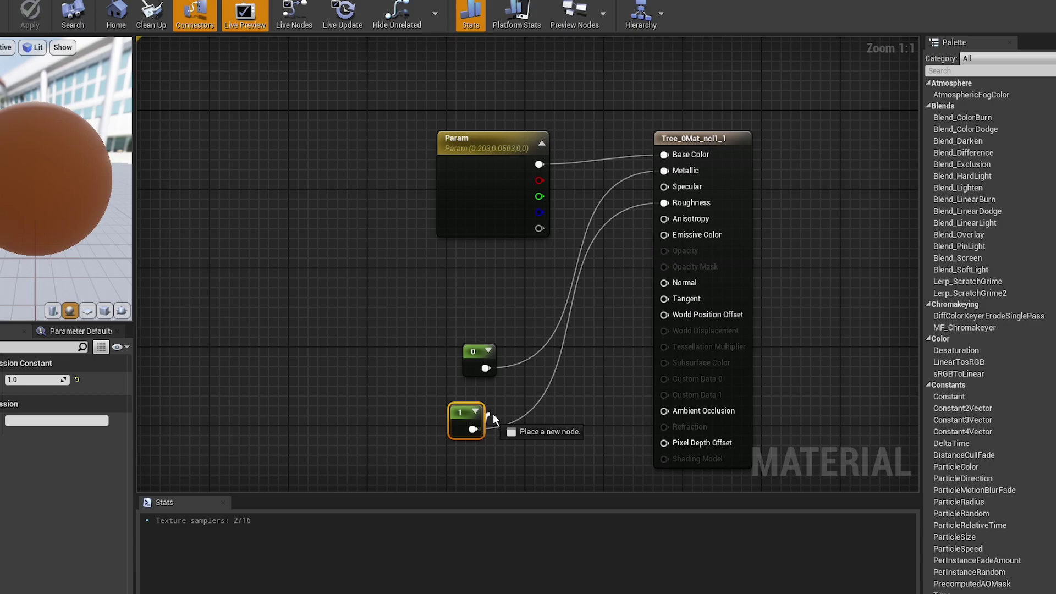
right_click(493, 414)
left_click(308, 237)
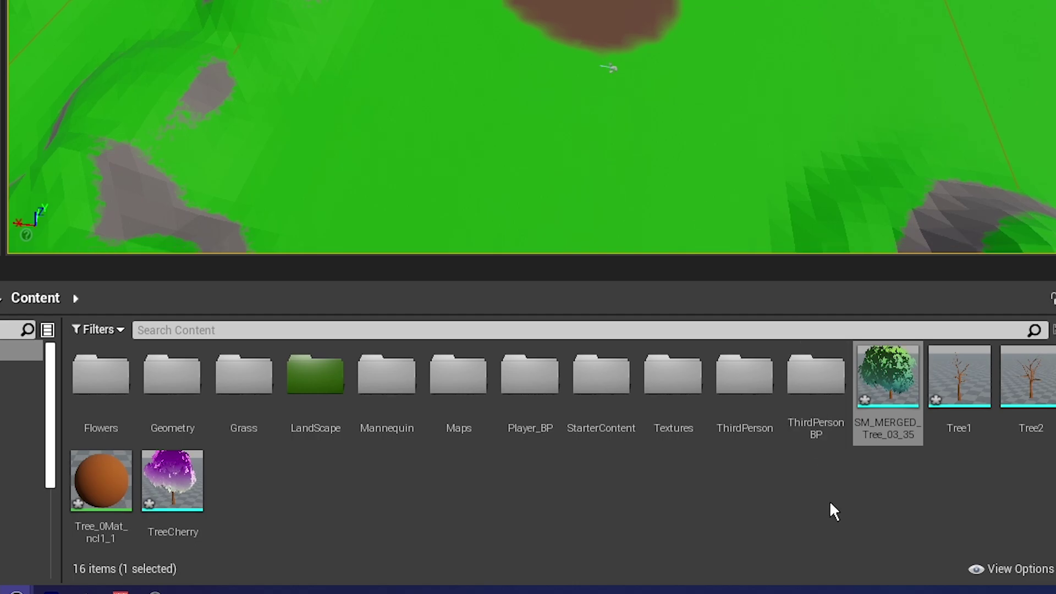
Add TreeCherry and SM_MERGED_Tree_03_35 to the Foliage panel as foliage types
left_click(173, 482)
left_click(877, 403, "ctrl")
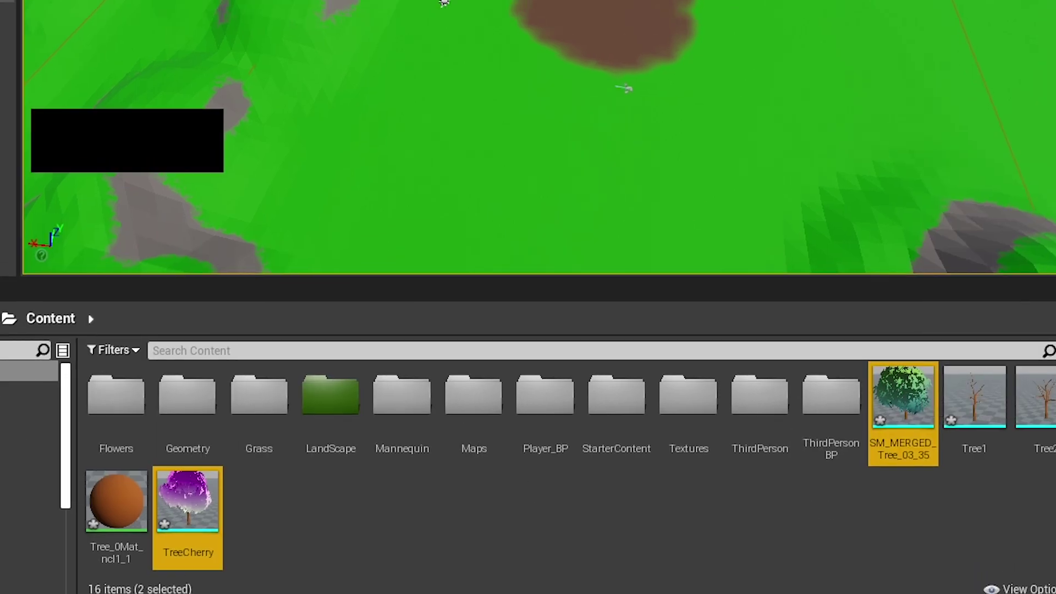
left_click_drag(188, 500, 52, 188)
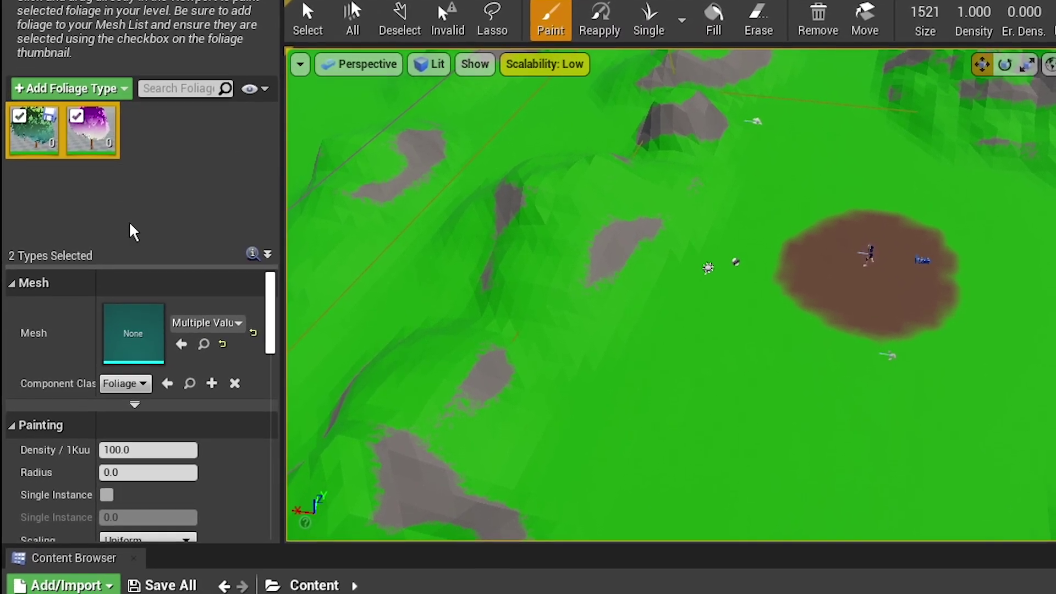
Paint the green and cherry trees across the landscape
scroll(135, 346, "down", 5)
scroll(135, 347, "up", 2)
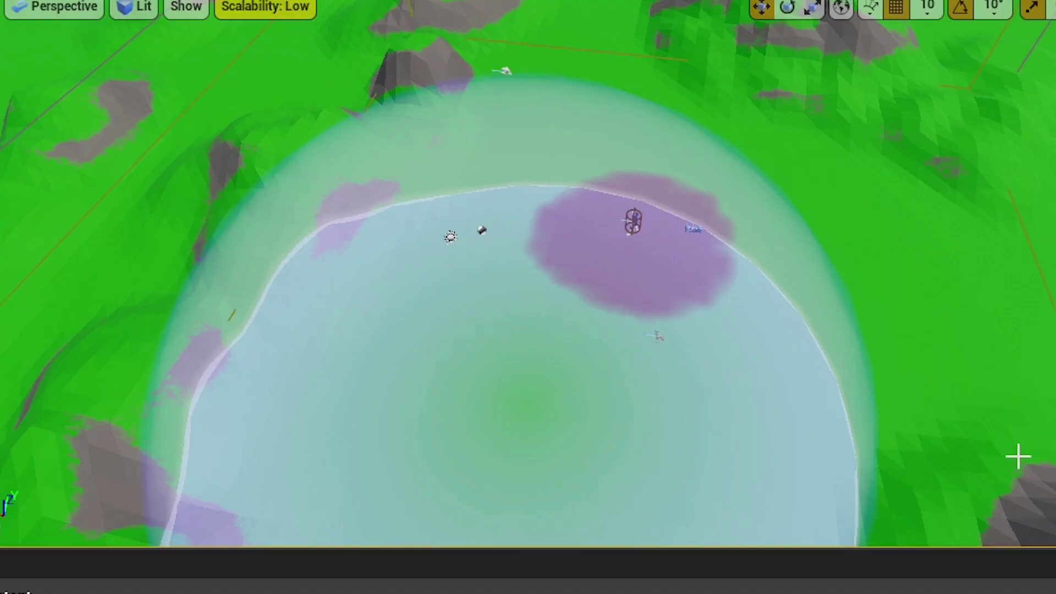
left_click_drag(764, 341, 881, 385)
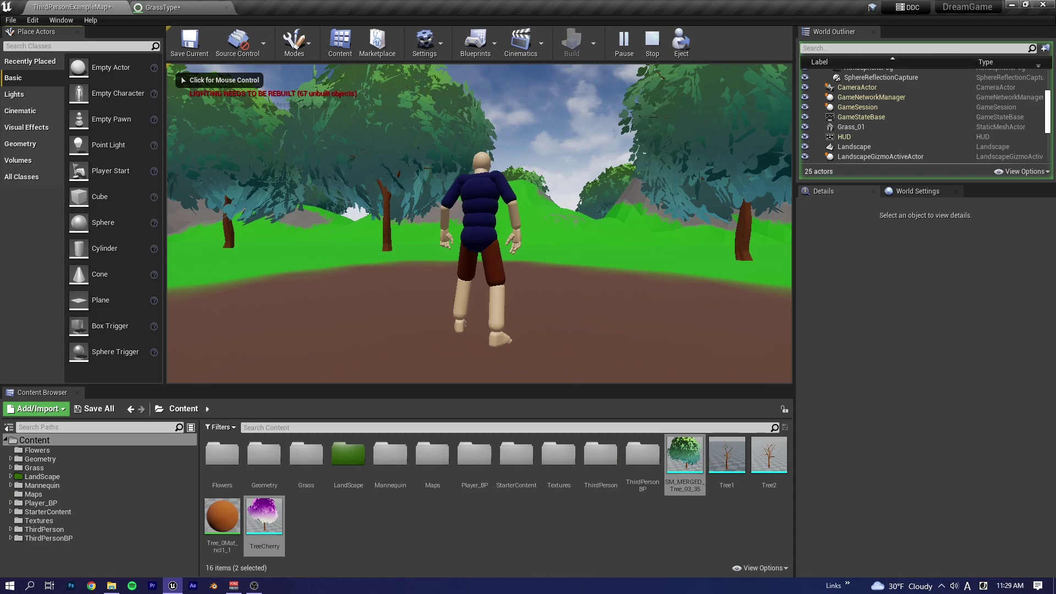
Walk the character right, toward and away from the camera, then run into the trees
key("d")
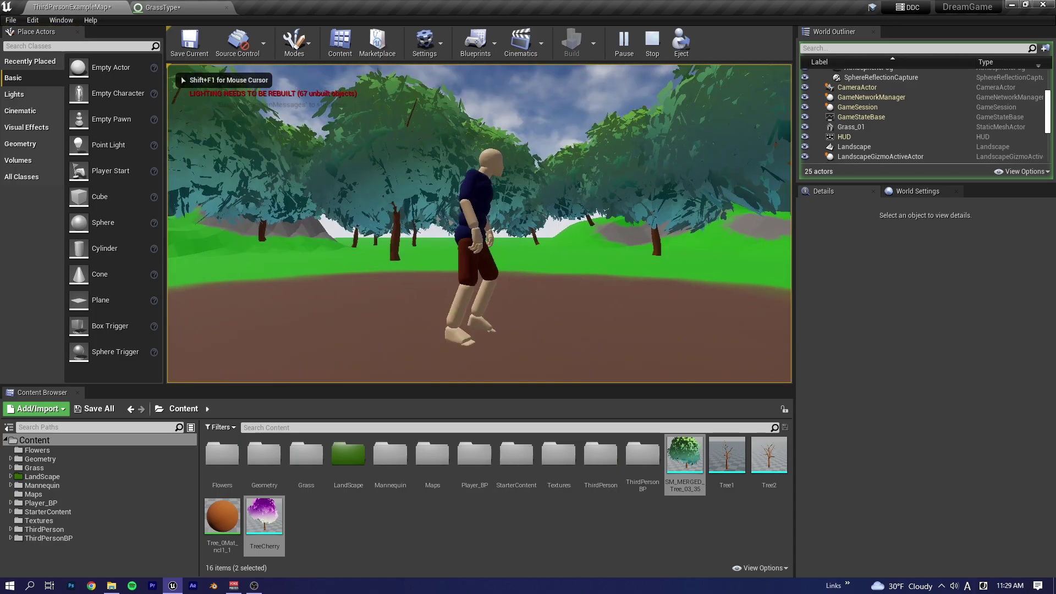
key("s")
key("w")
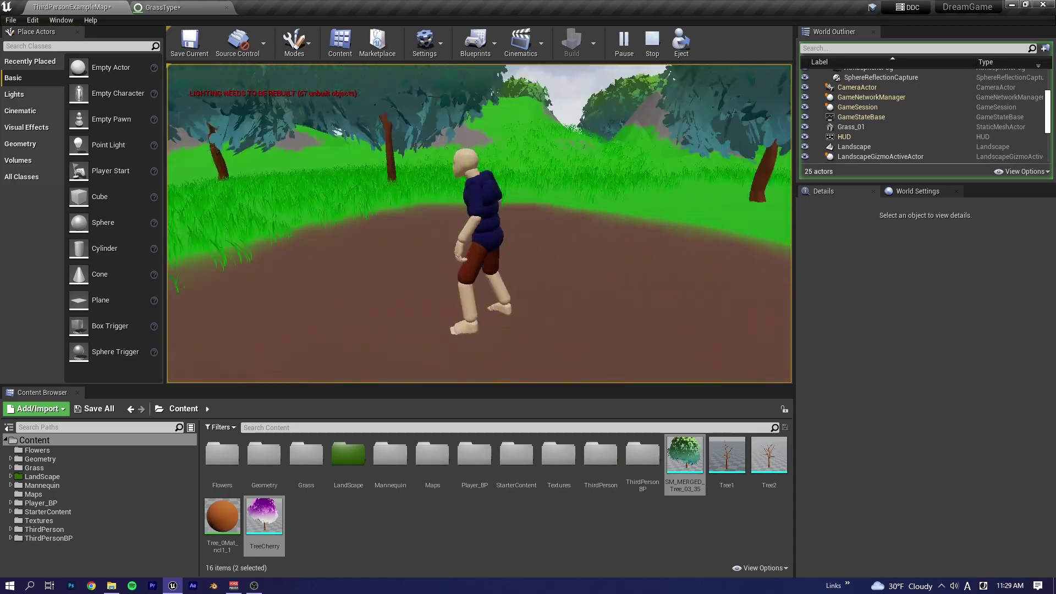
key("s")
key("w")
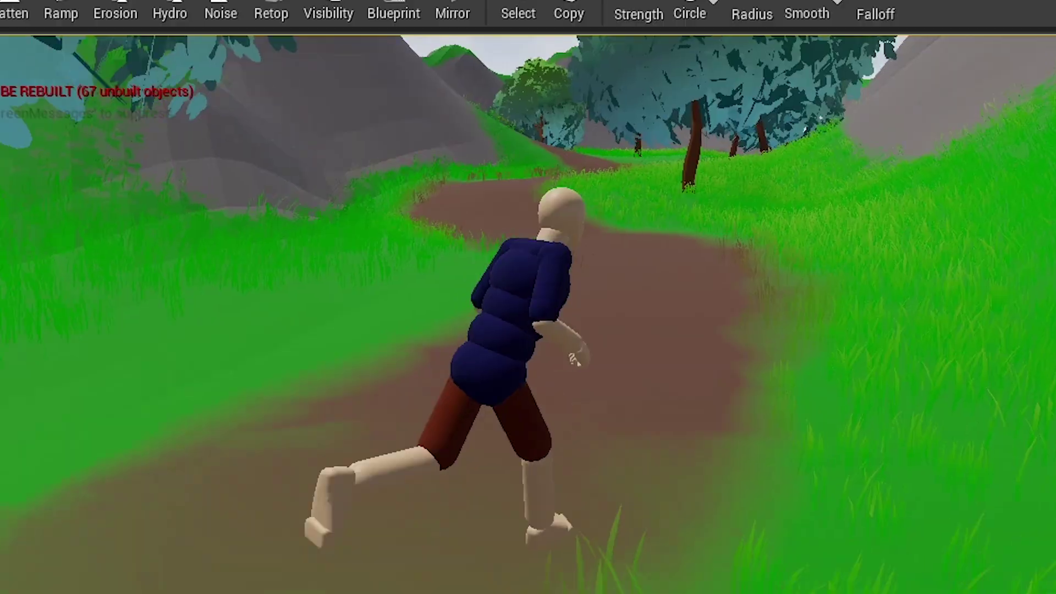
Run the character forward along the dirt path, around the bend and into the forest
key("w")
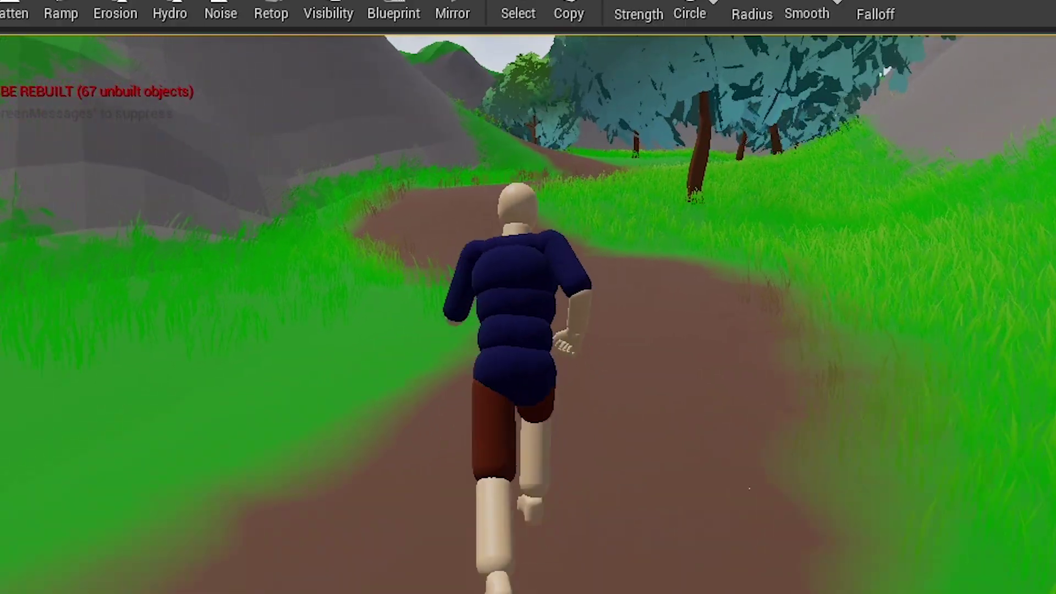
key("w")
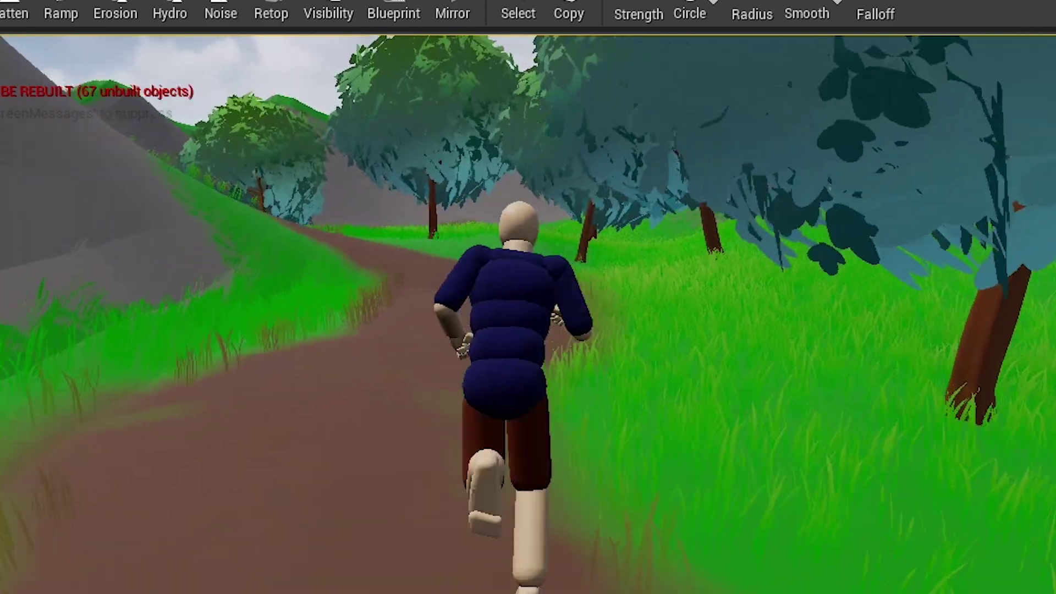
key("w")
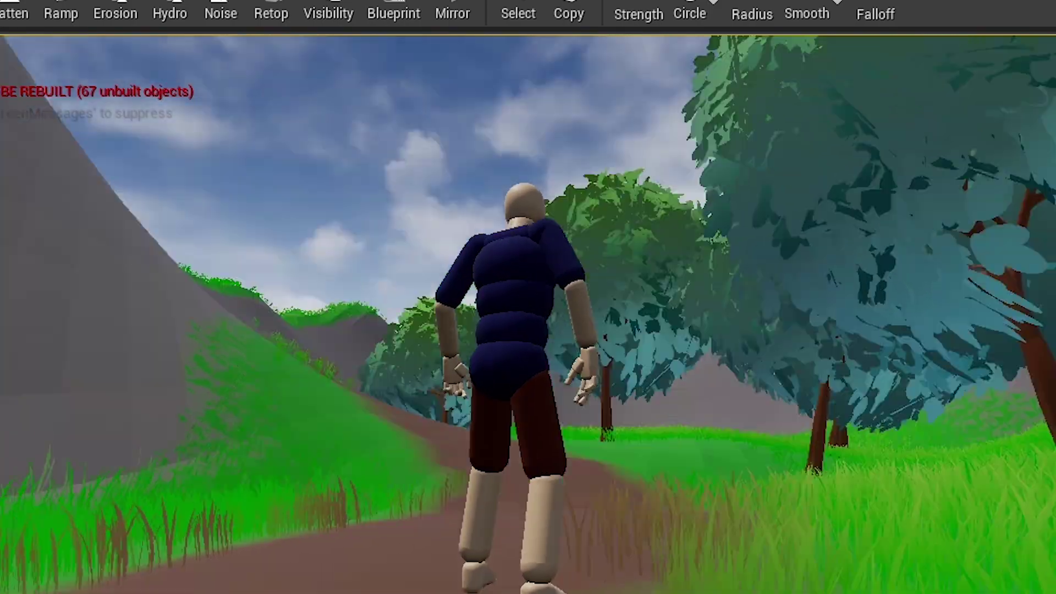
key("w")
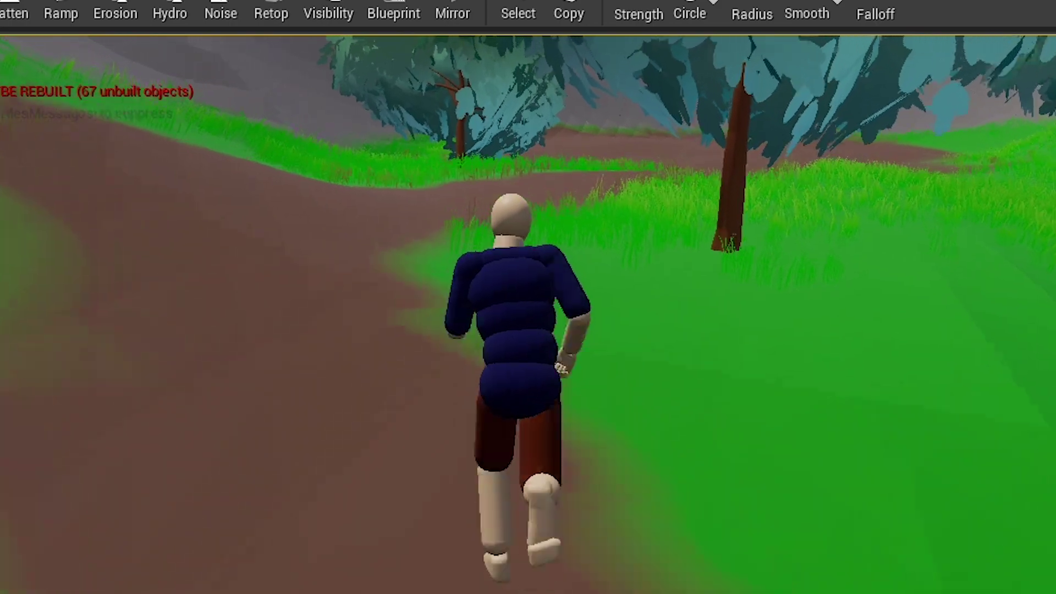
key("w")
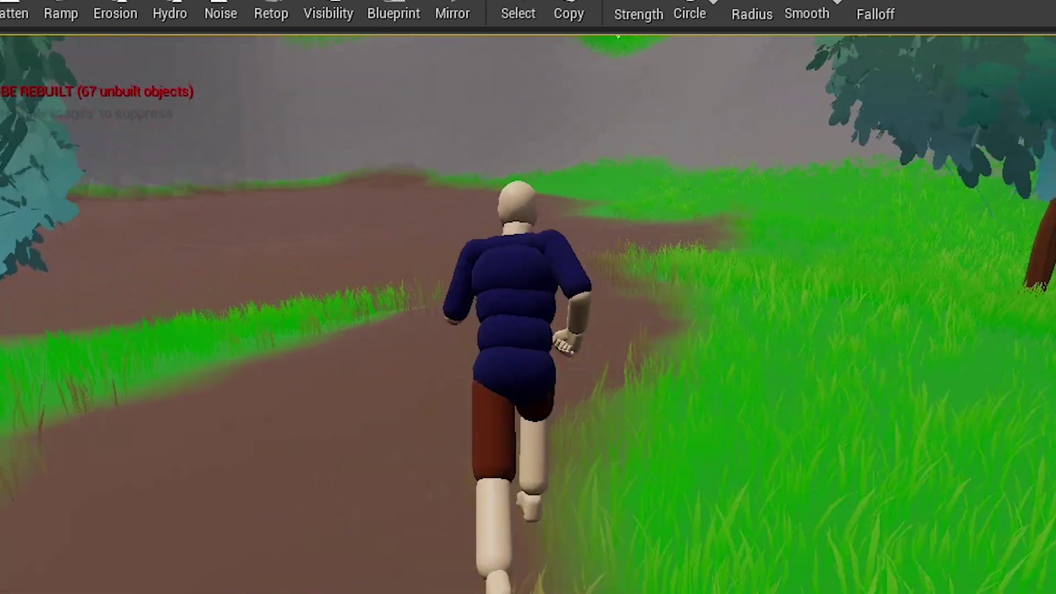
key("w")
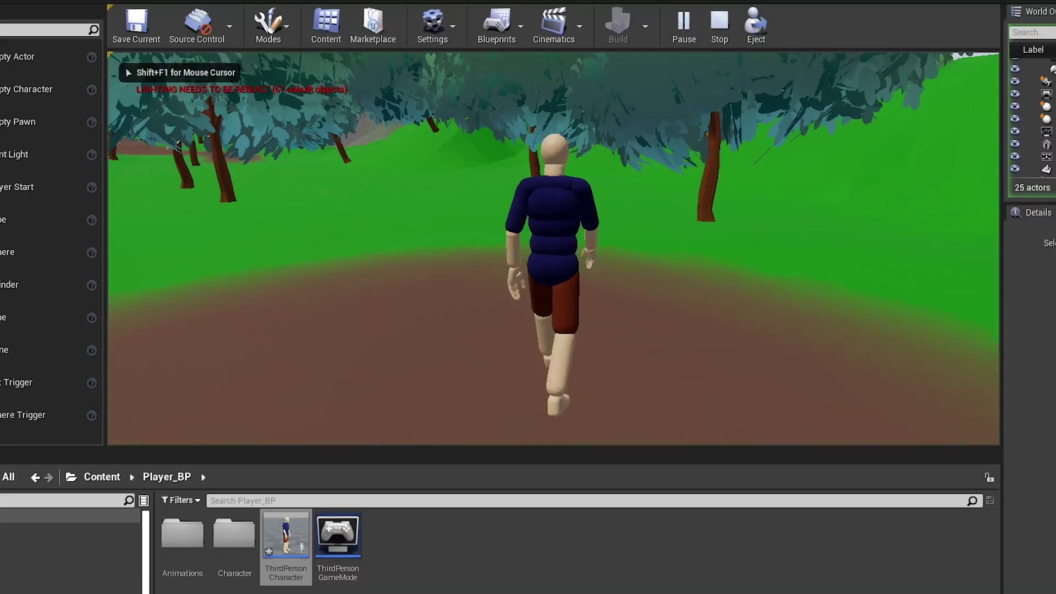
key("w")
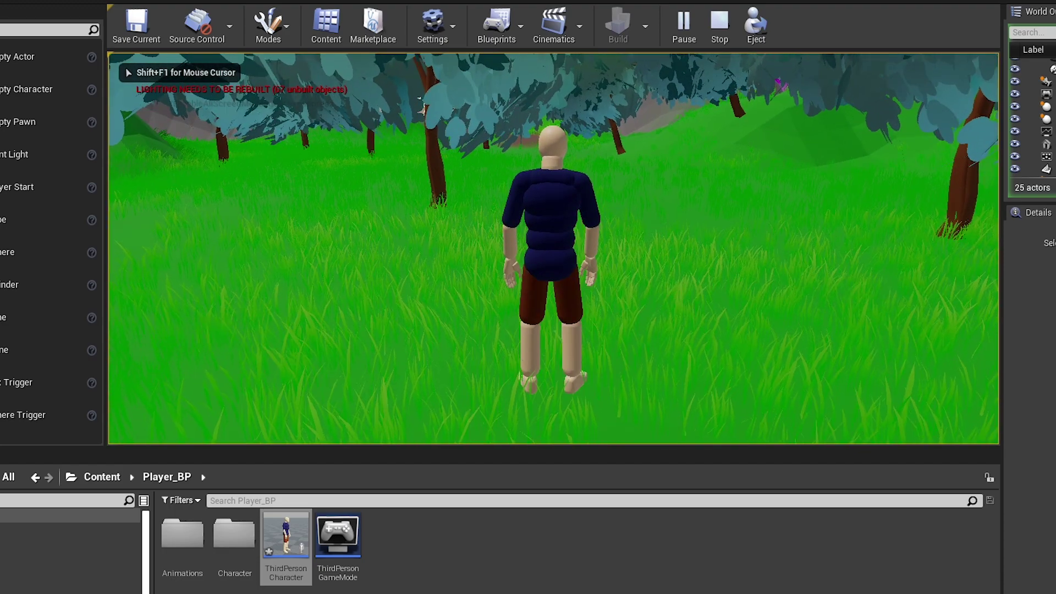
key("w")
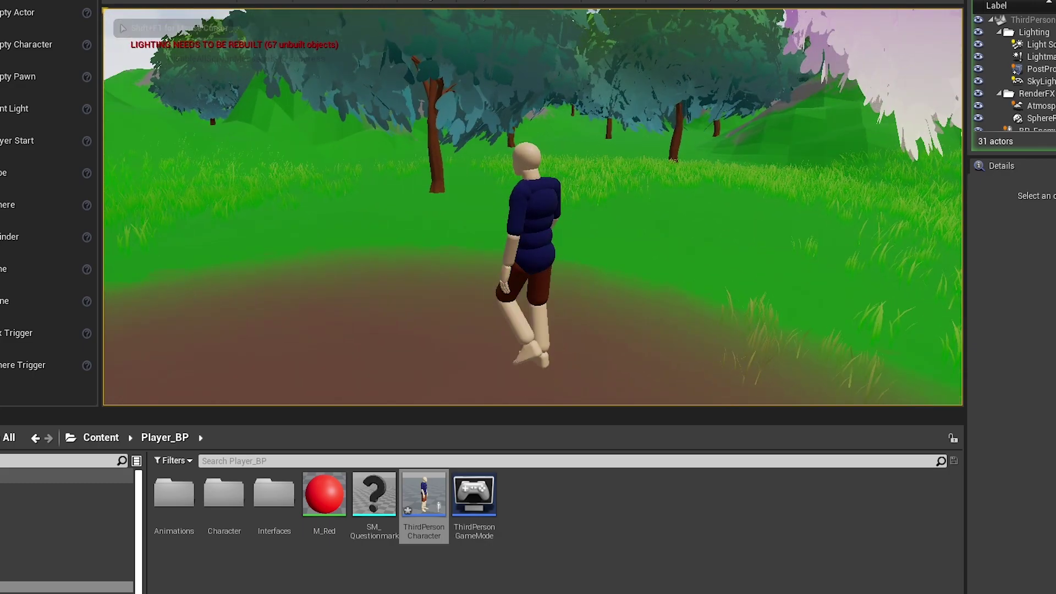
Walk across the grass toward the trees, approach the red enemy, then run along the path
key("w")
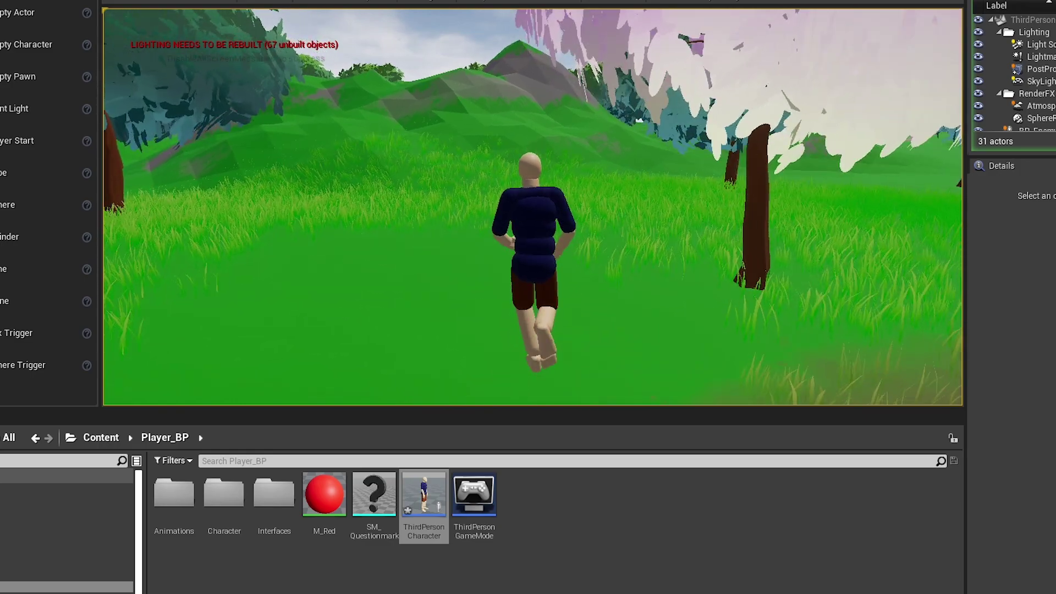
key("d")
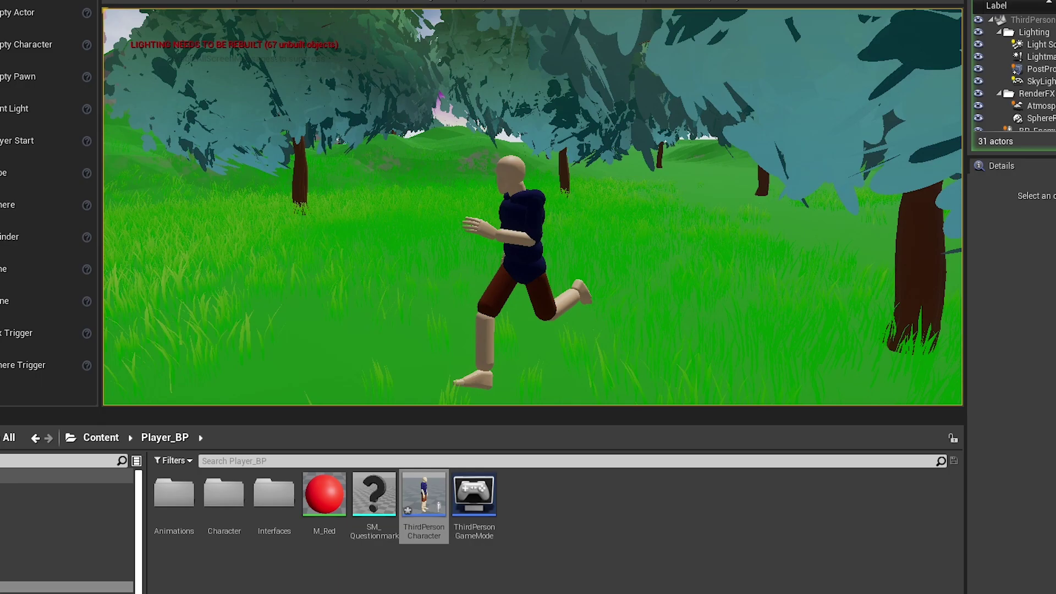
key("w")
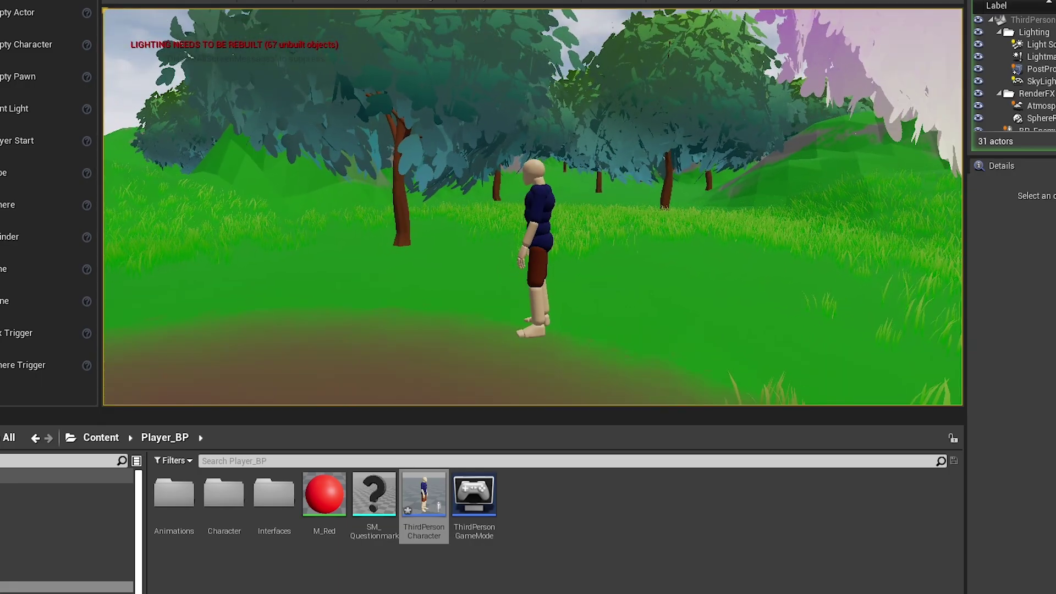
key("d")
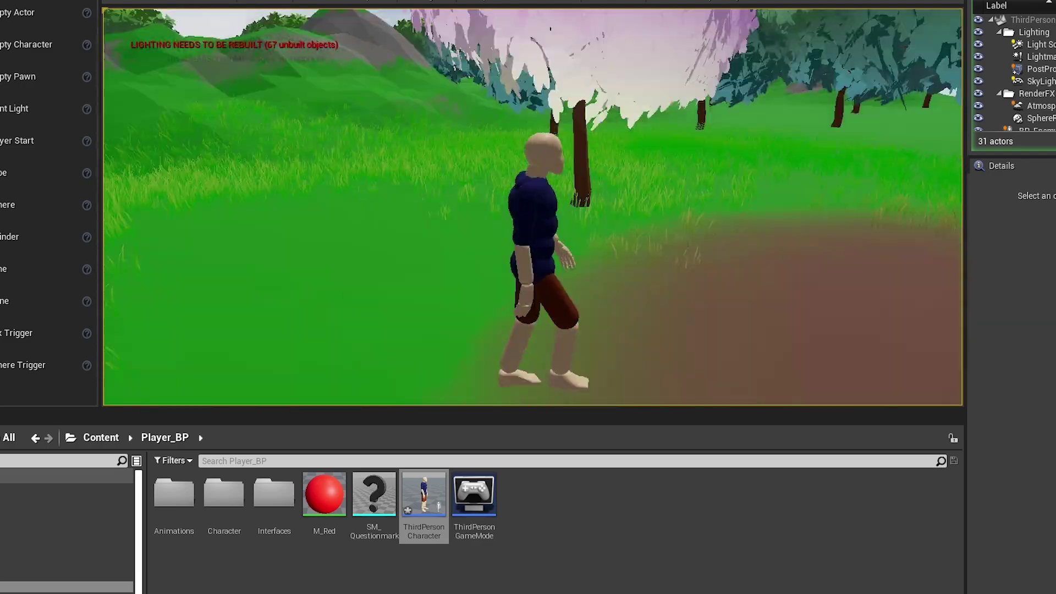
key("w")
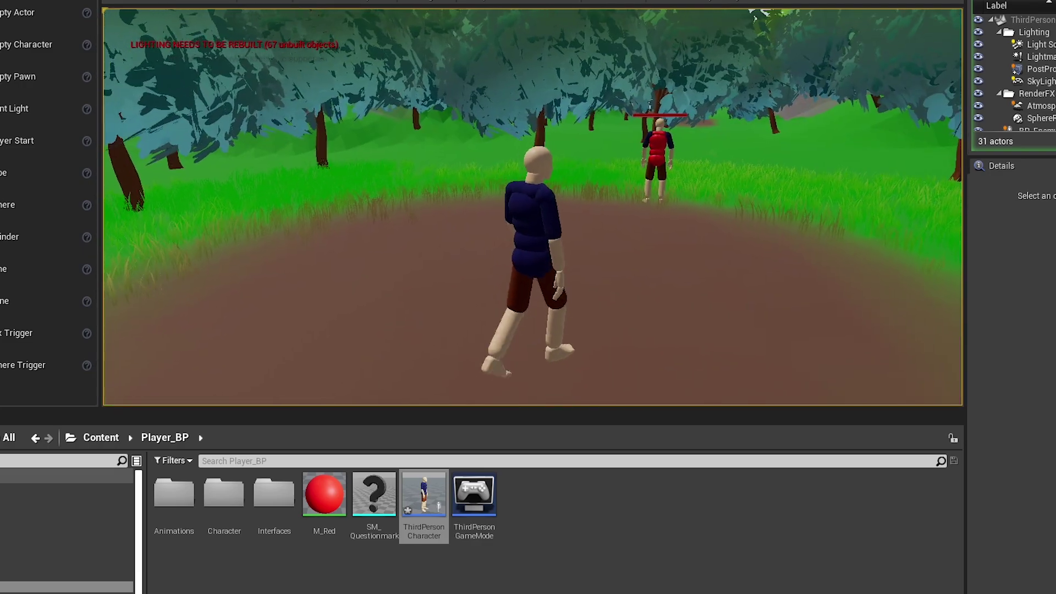
key("d")
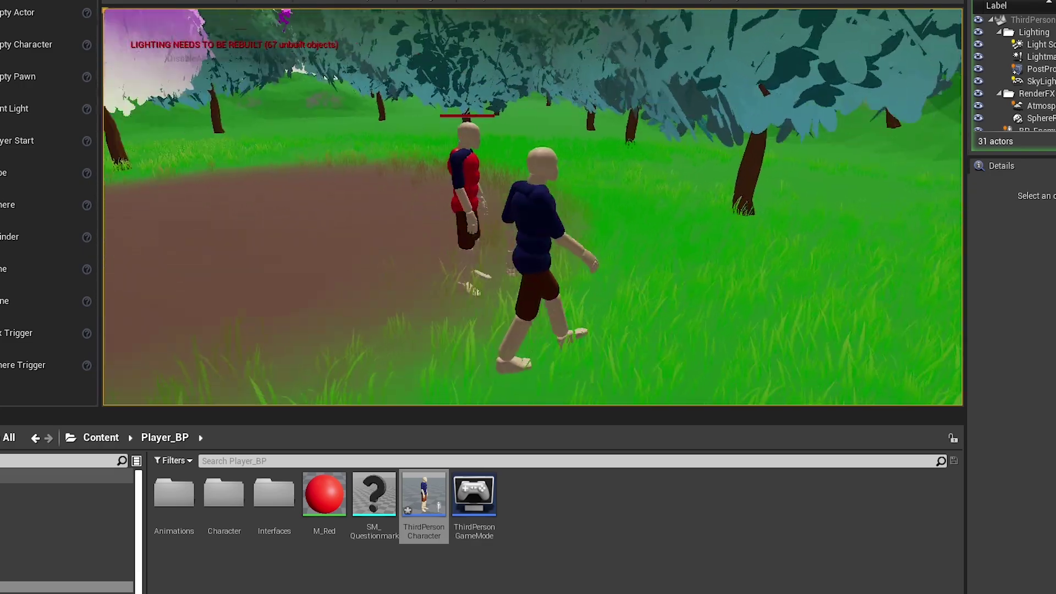
key("w")
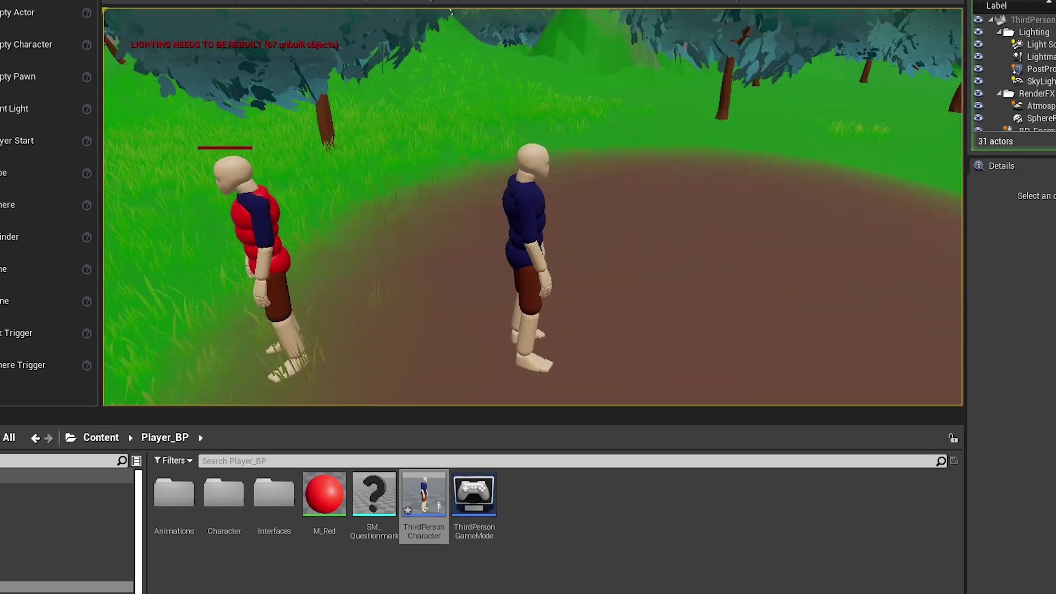
key("a")
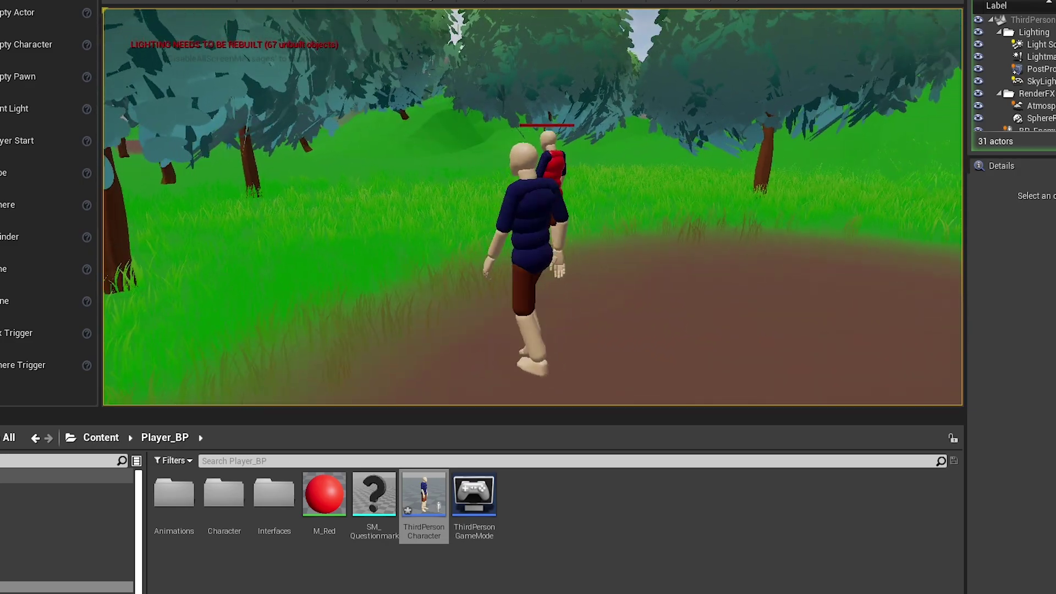
key("w")
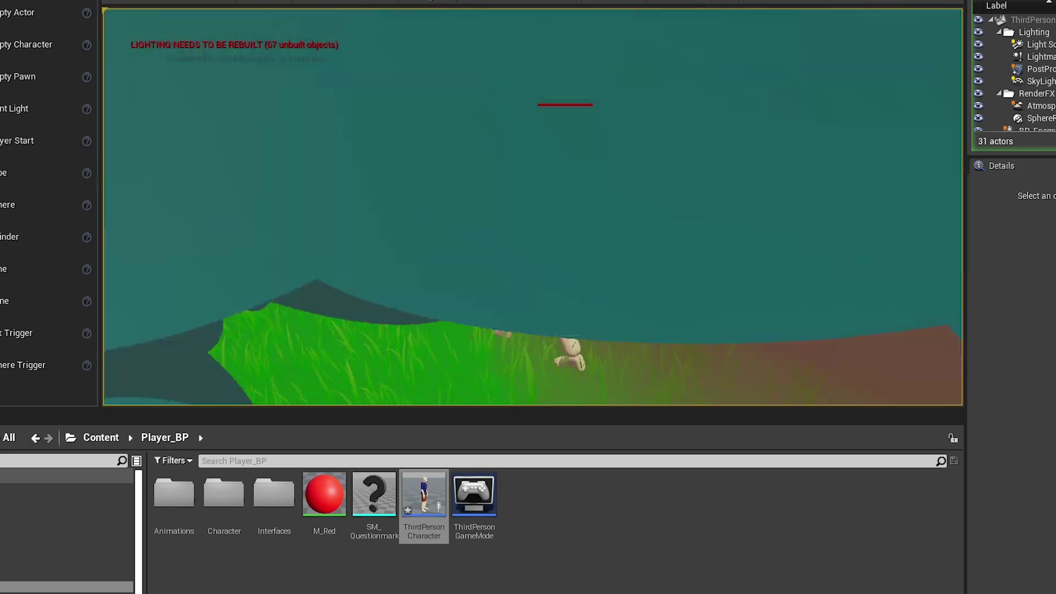